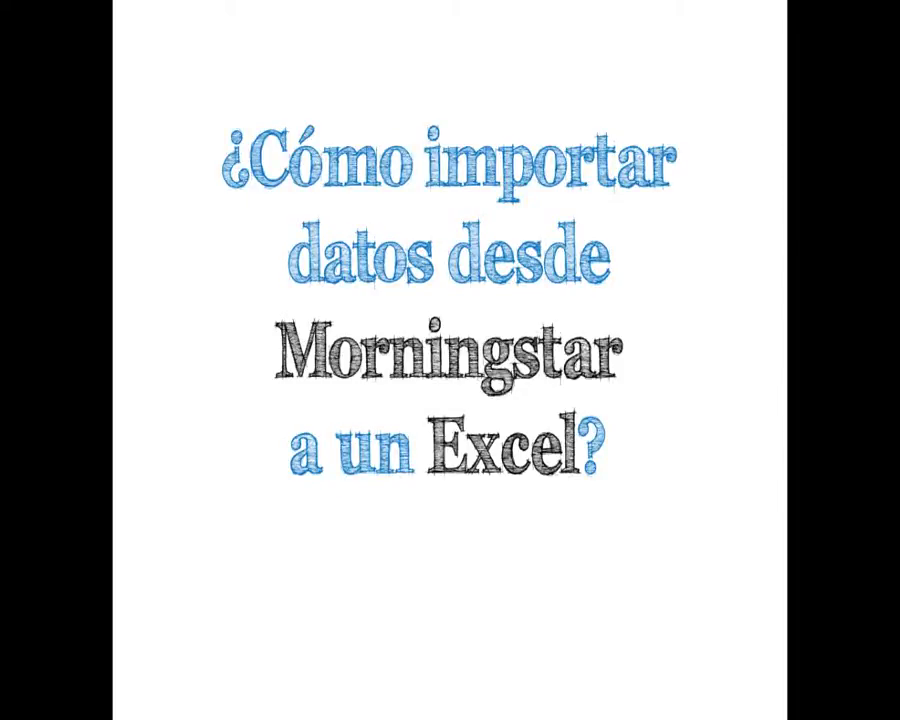
Step: Switch from the PowerPoint title slide to the Morningstar home page in Chrome
key(alt+Tab)
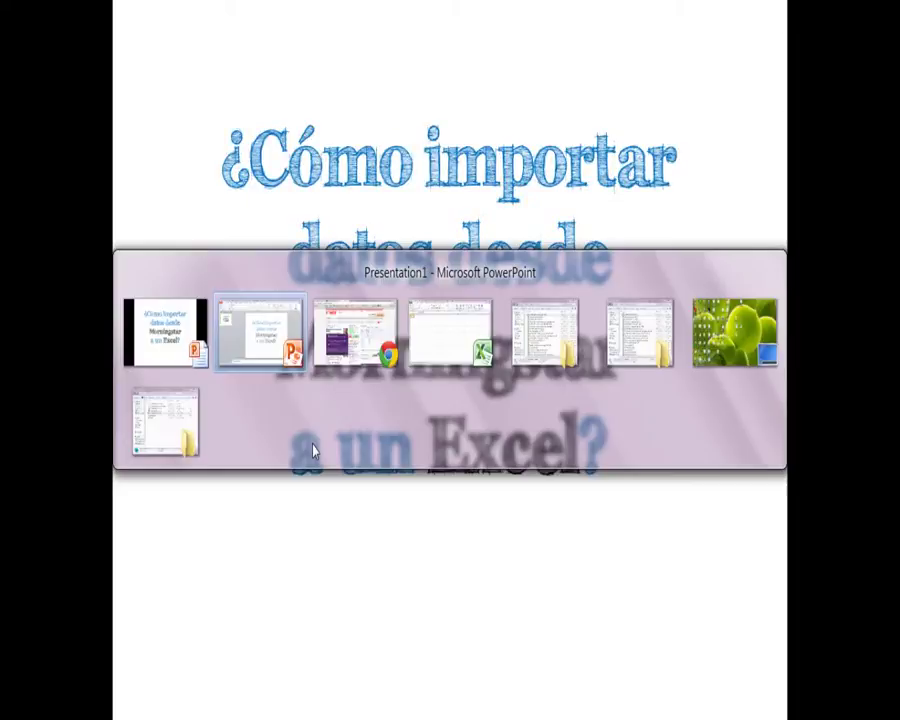
key(alt+Tab)
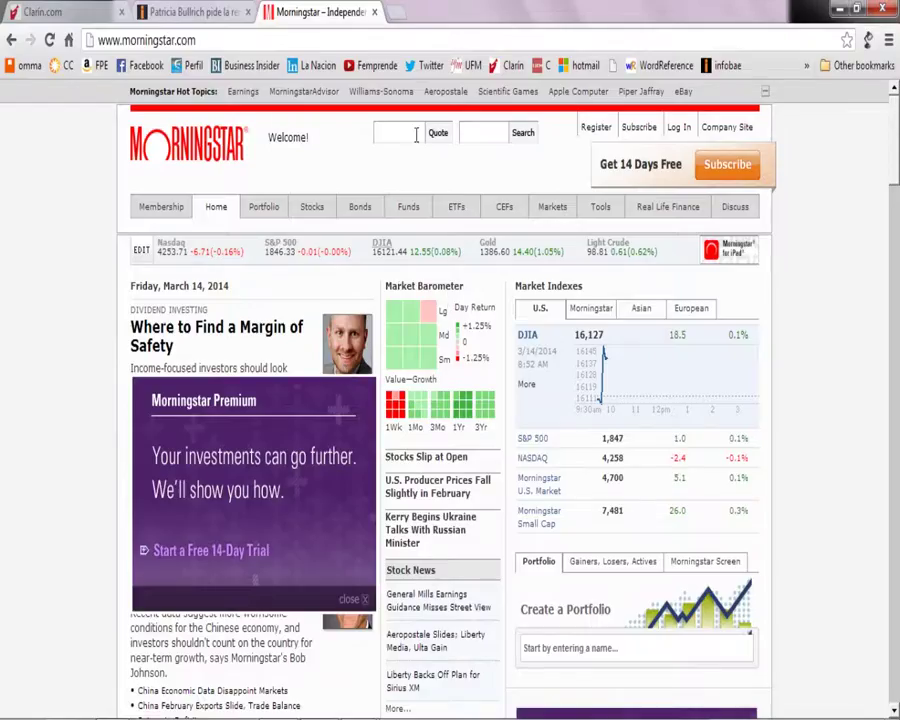
Step: Search Morningstar for 'aapl' and open the Apple Inc (AAPL) quote
click(407, 135)
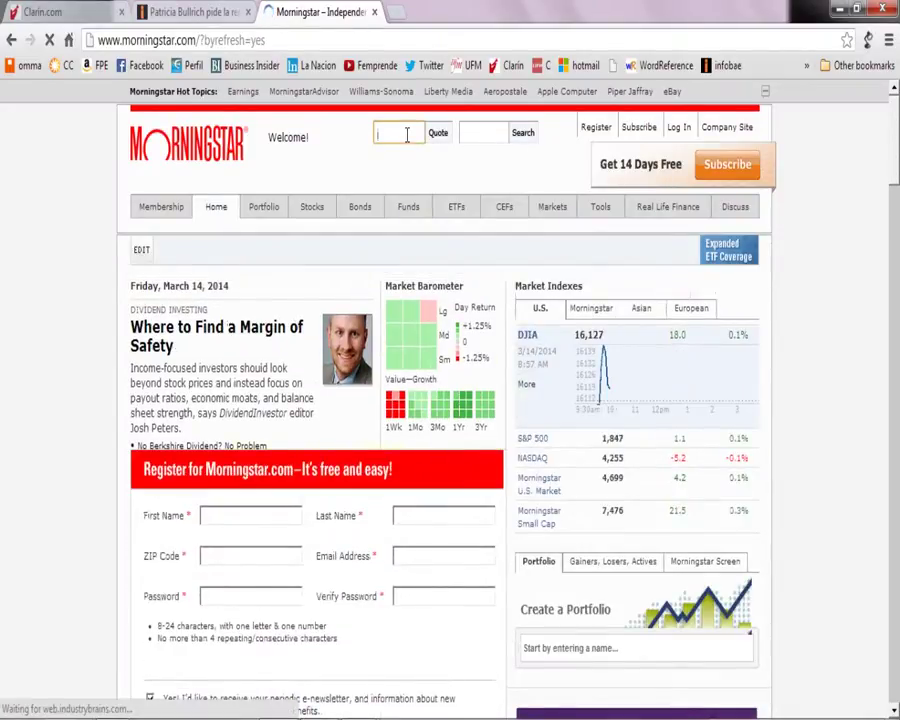
text(aapl)
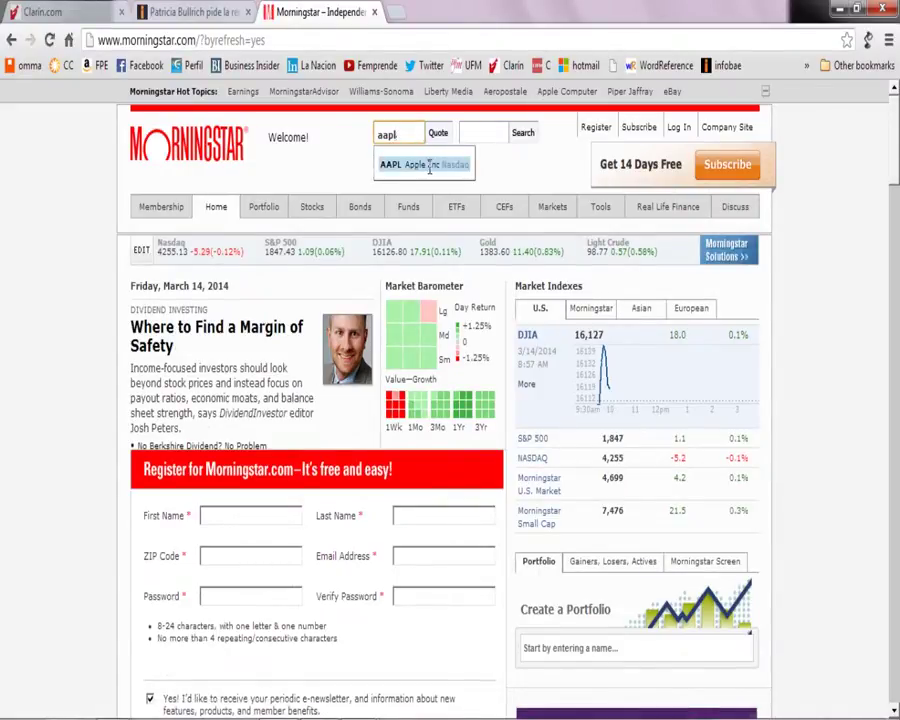
click(430, 168)
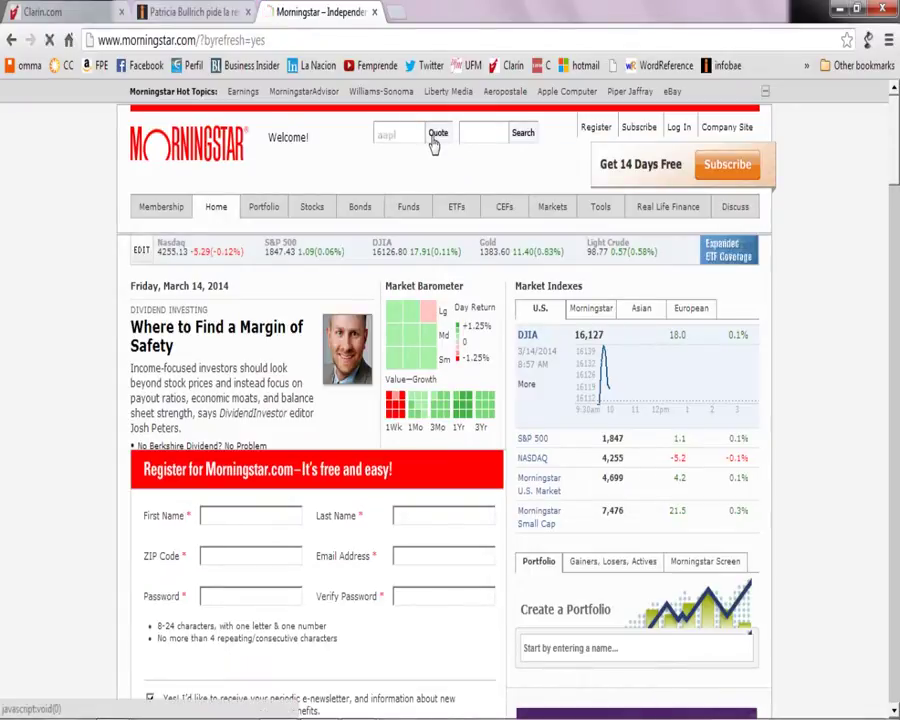
click(434, 140)
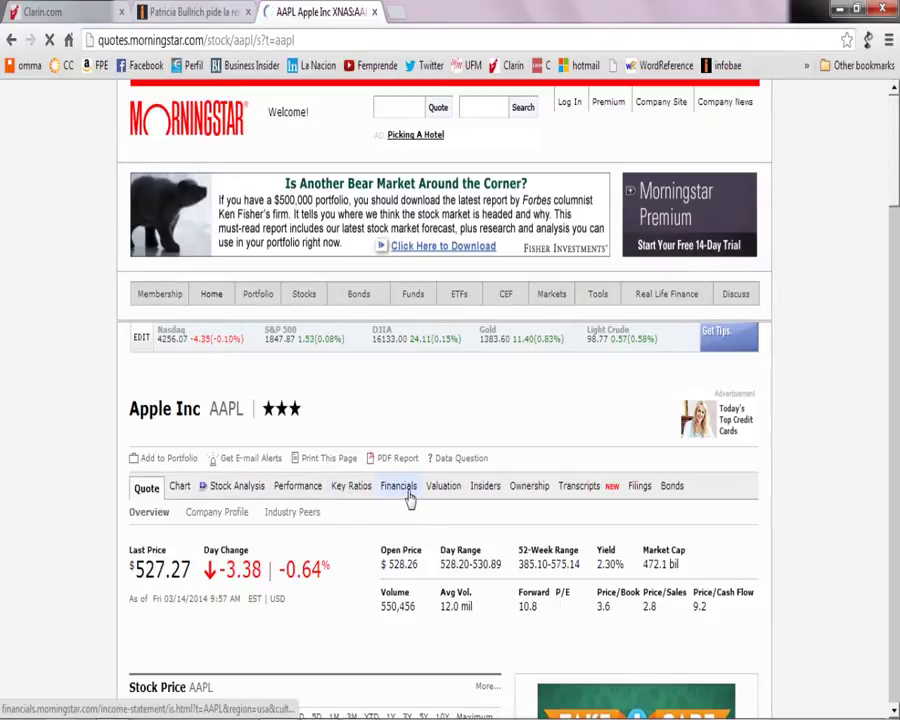
Step: Export Apple's income statement and balance sheet from Financials as CSV files, then return to Excel
click(399, 486)
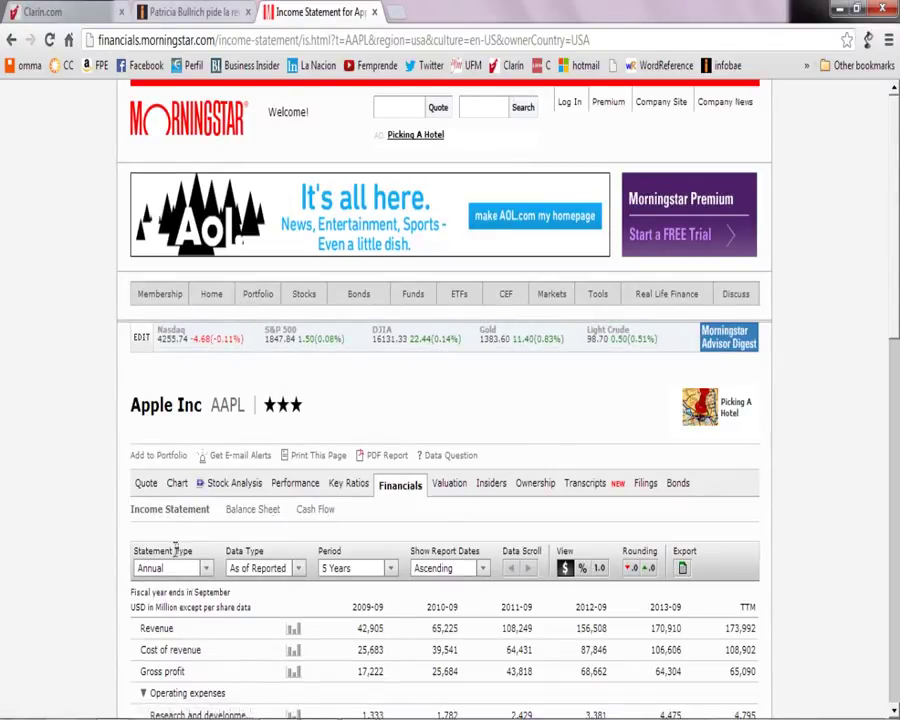
click(683, 570)
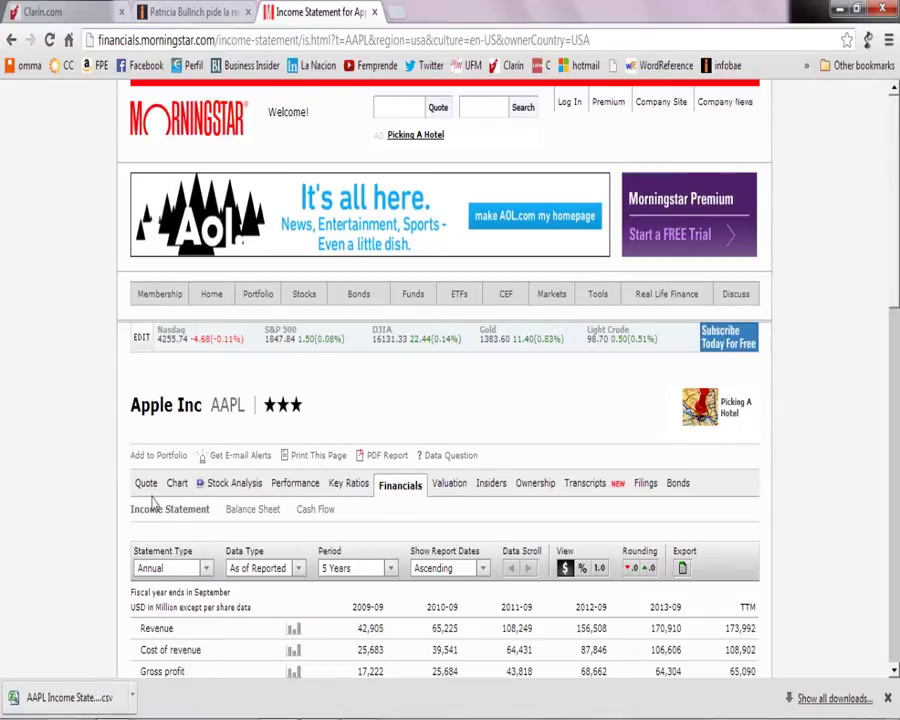
click(255, 513)
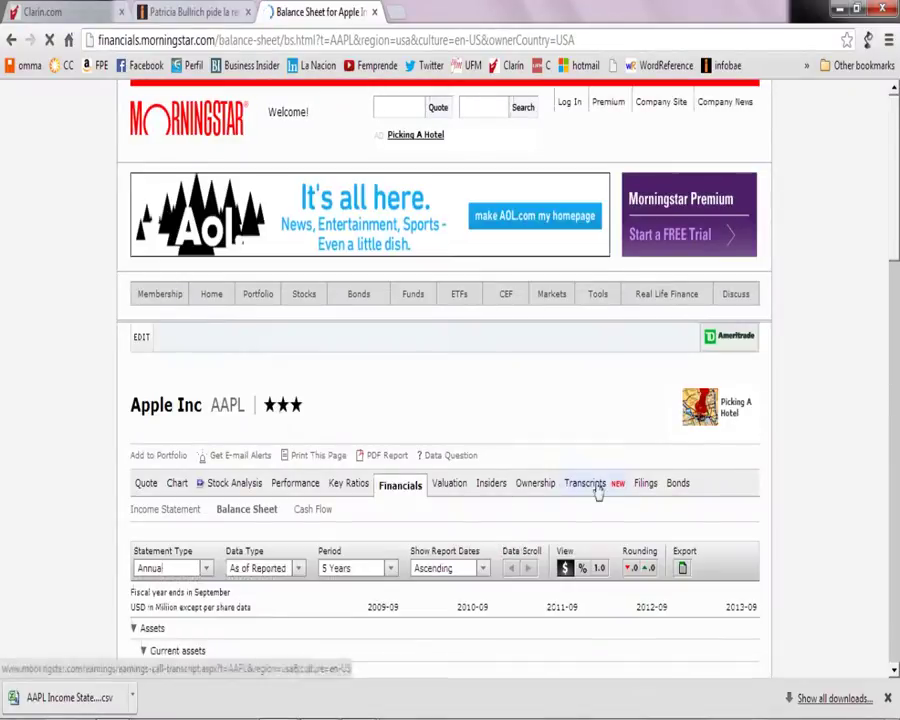
click(683, 570)
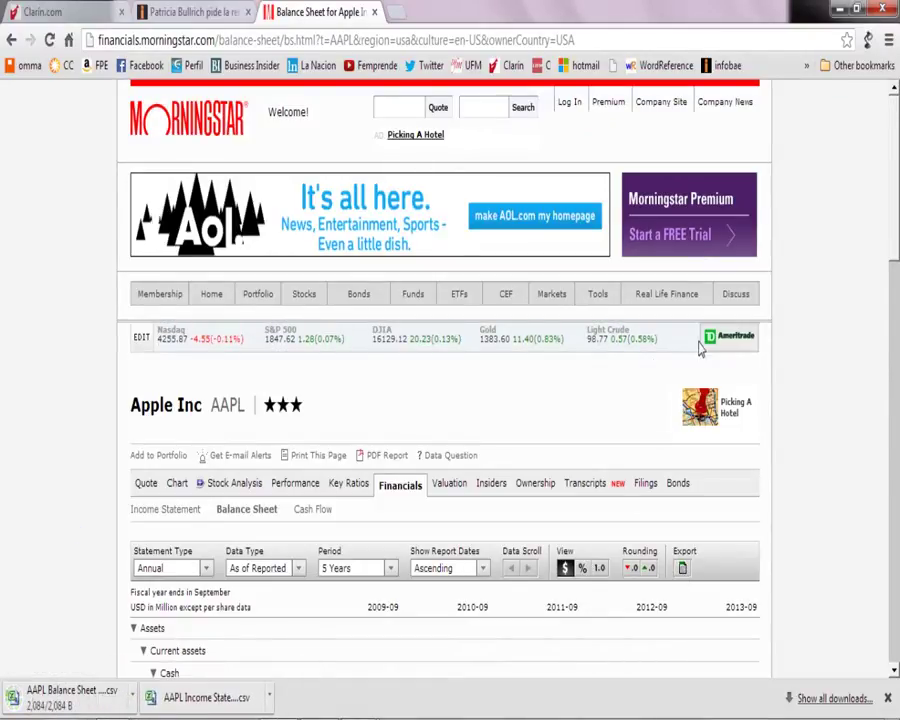
key(alt+Tab)
key(alt+Tab)
key(alt+Tab)
key(alt+Tab)
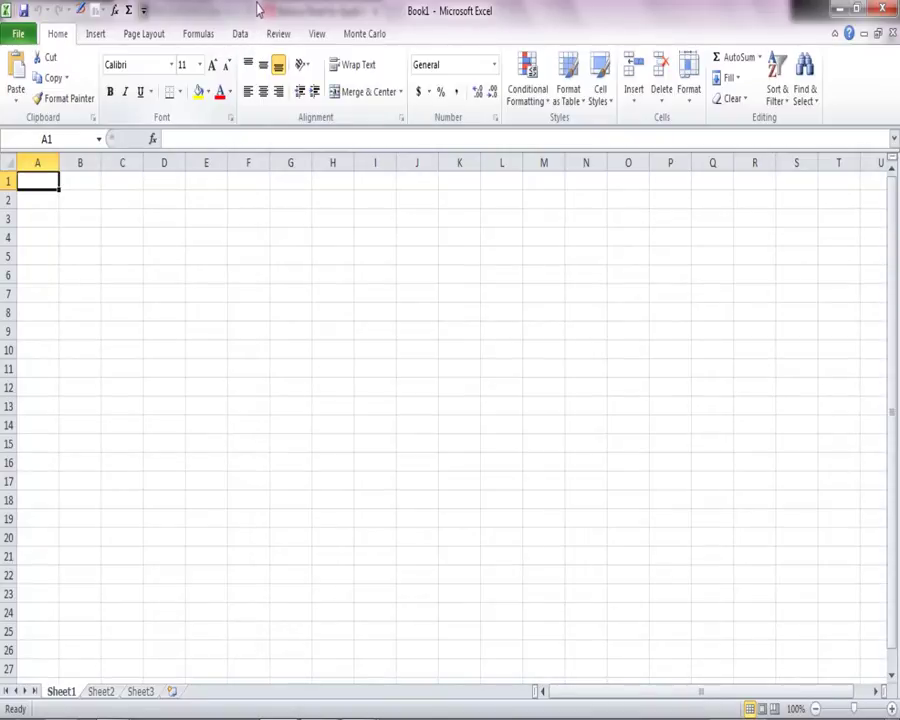
Step: Start a From Text import of AAPL Balance Sheet (1).csv from the Downloads folder
click(240, 38)
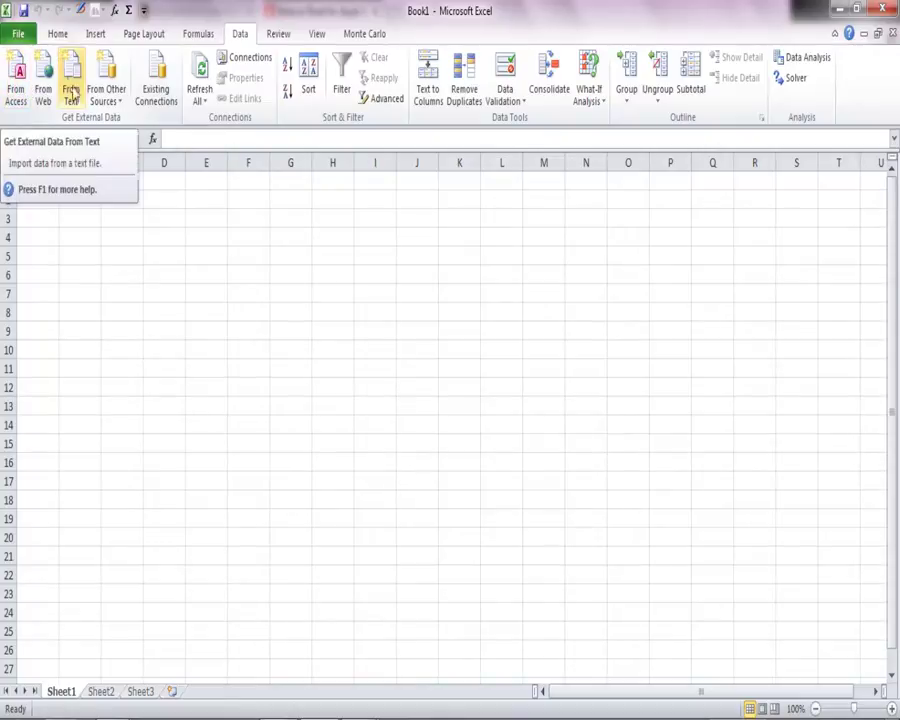
click(78, 88)
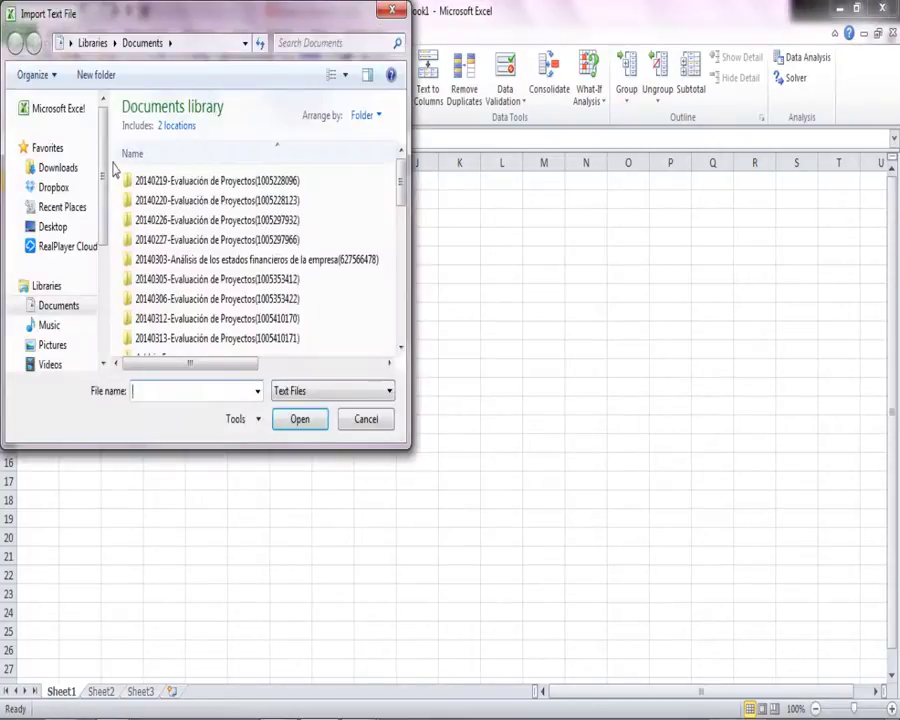
click(60, 168)
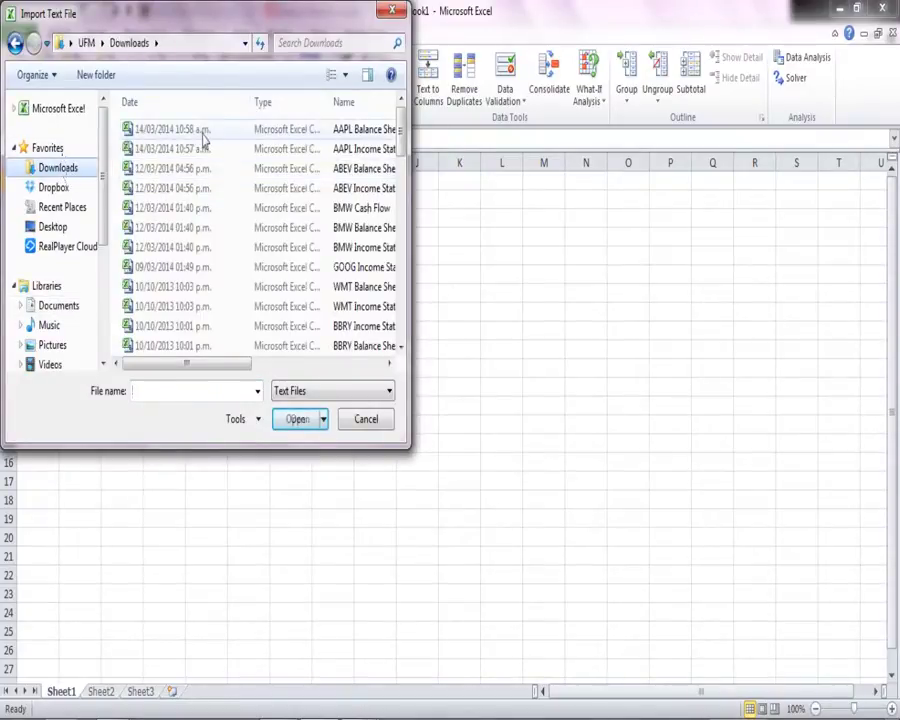
click(204, 133)
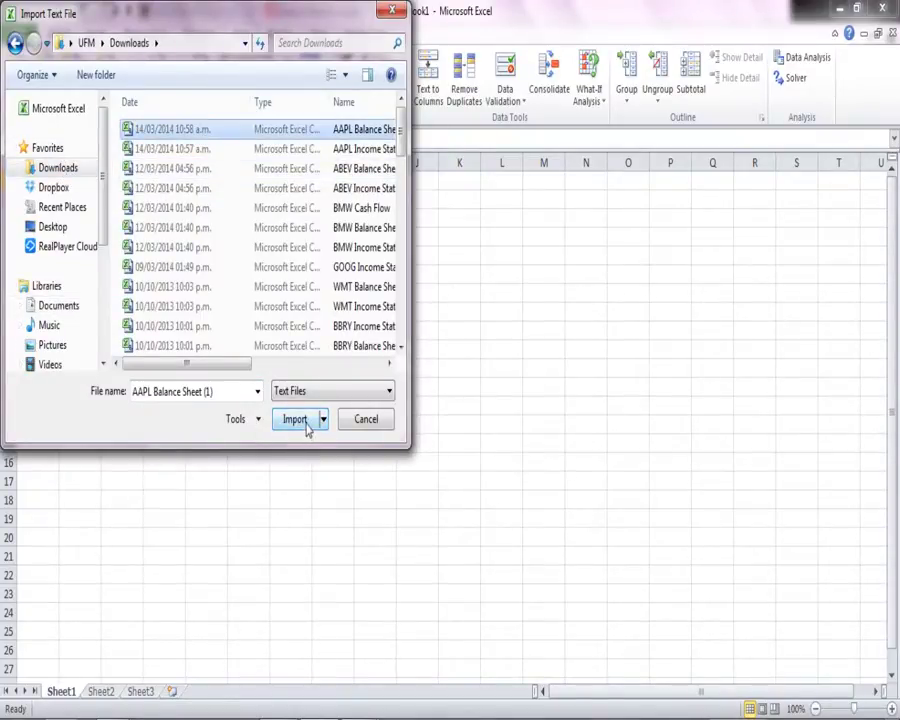
click(295, 420)
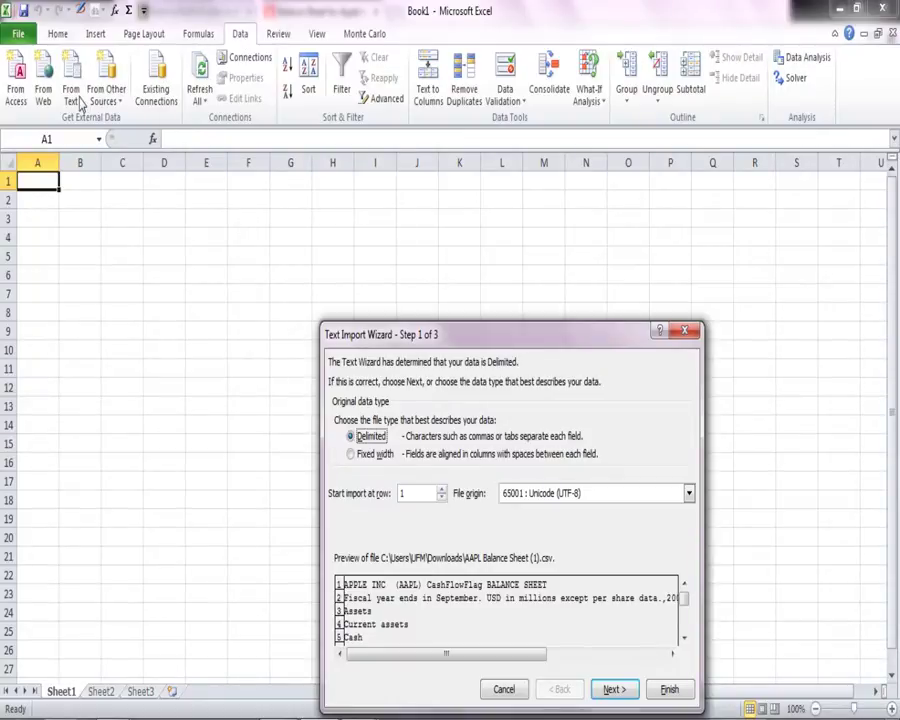
Step: Make the balance-sheet import comma-delimited and advance to step 3 of the wizard
drag(412, 338, 398, 232)
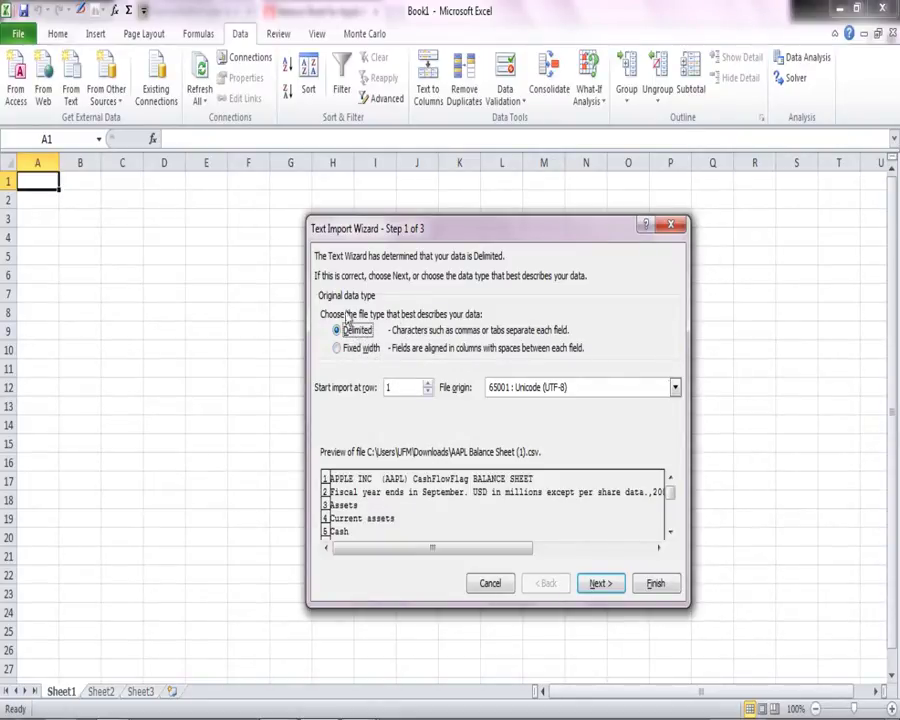
click(605, 585)
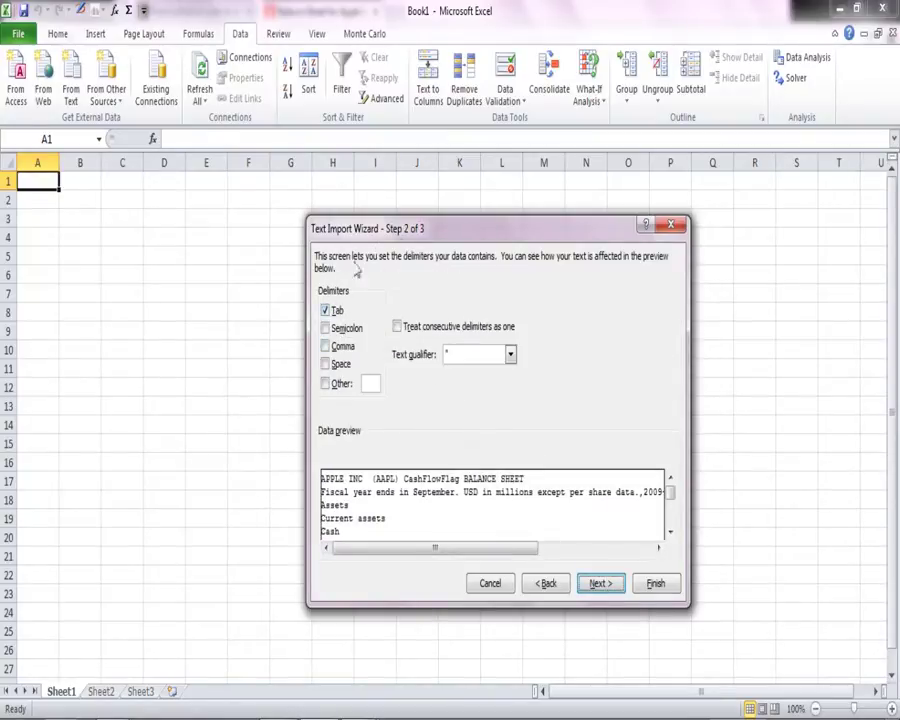
click(341, 355)
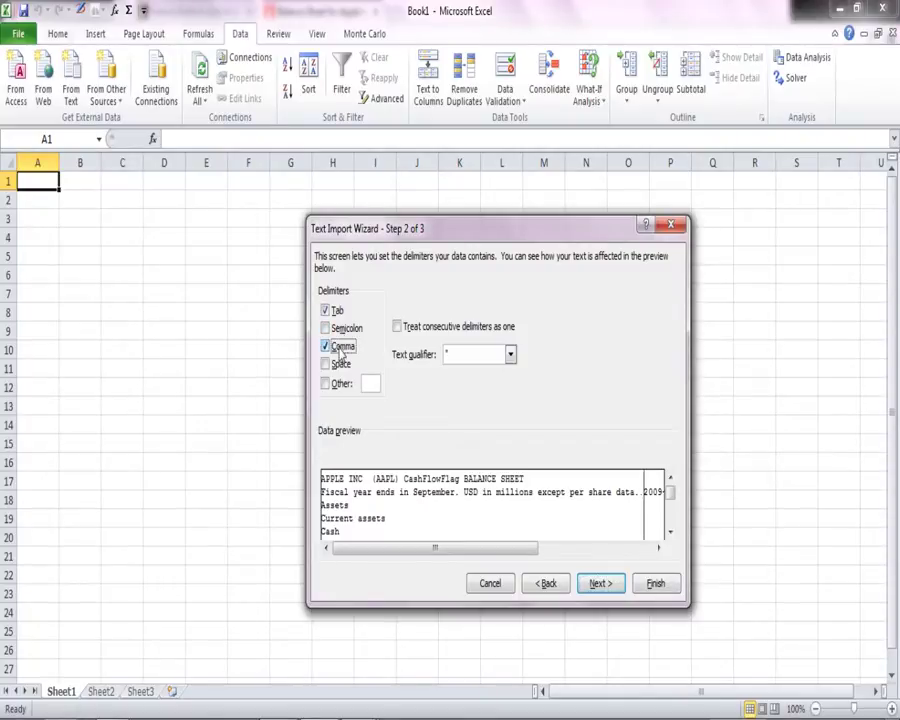
click(604, 588)
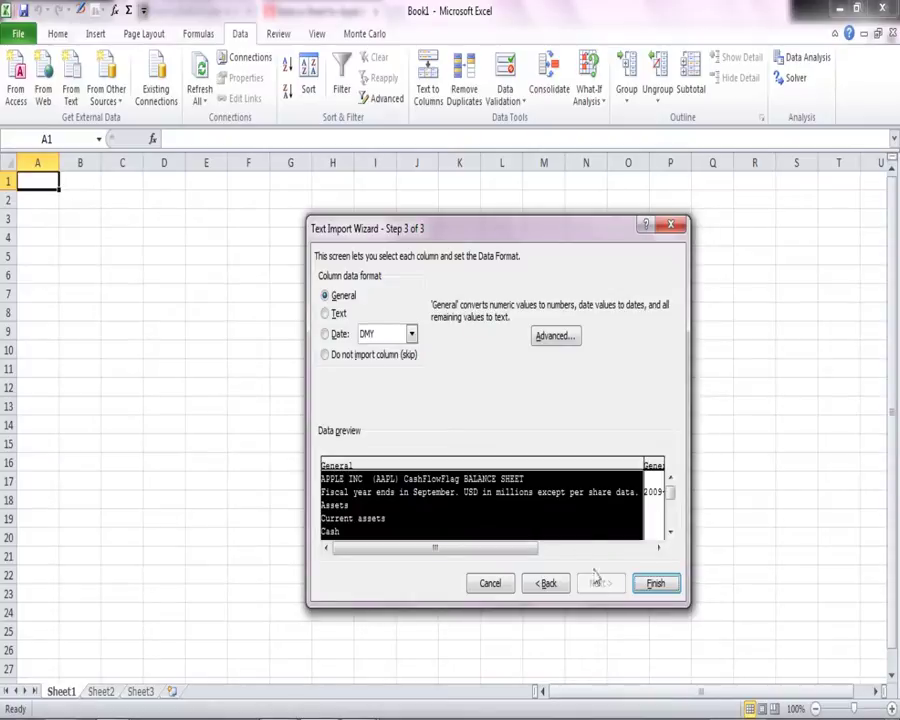
Step: Set the decimal separator to '.' with no thousands separator, then finish the import at A1
click(562, 337)
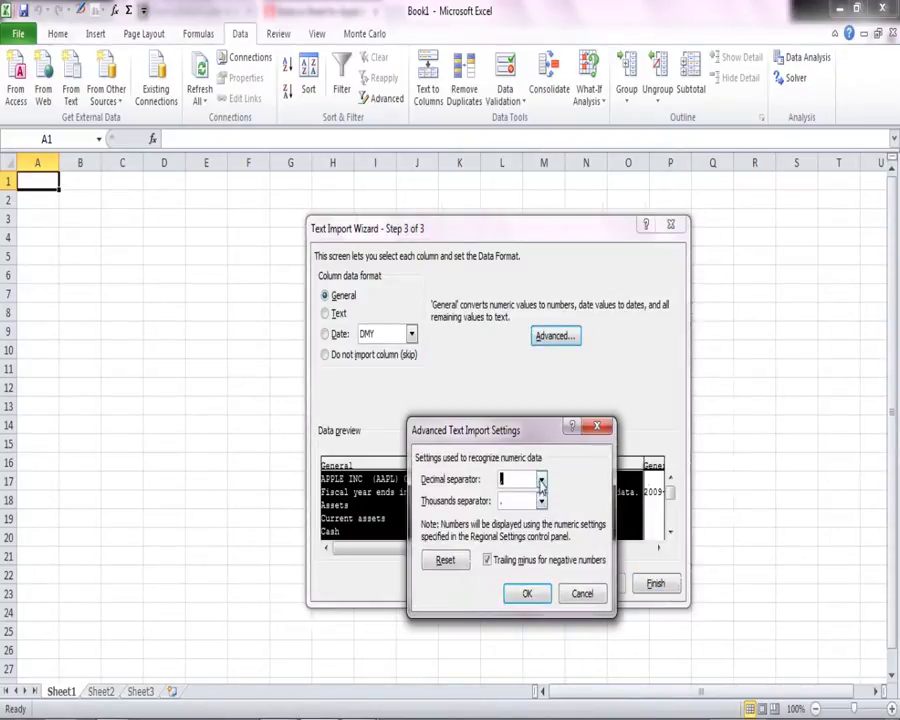
click(541, 501)
click(522, 507)
text(.)
click(541, 501)
click(527, 525)
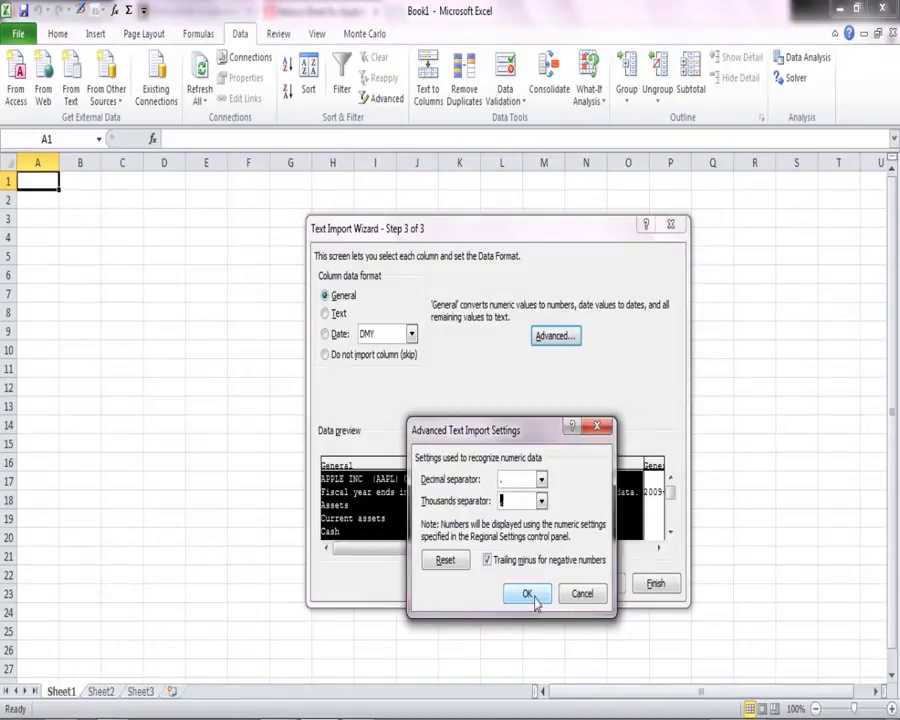
click(528, 594)
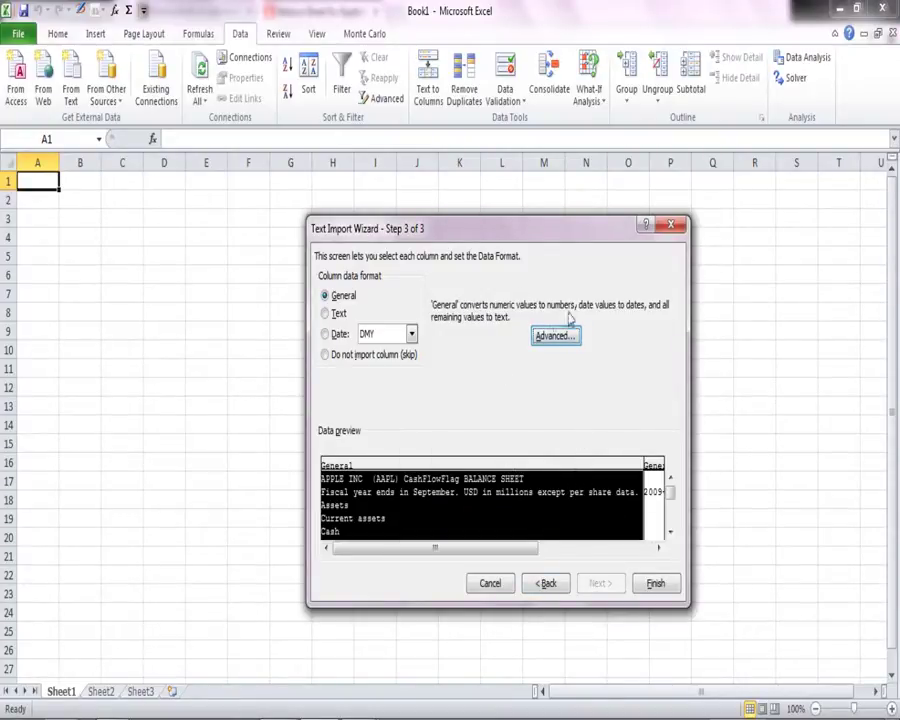
click(655, 584)
click(513, 470)
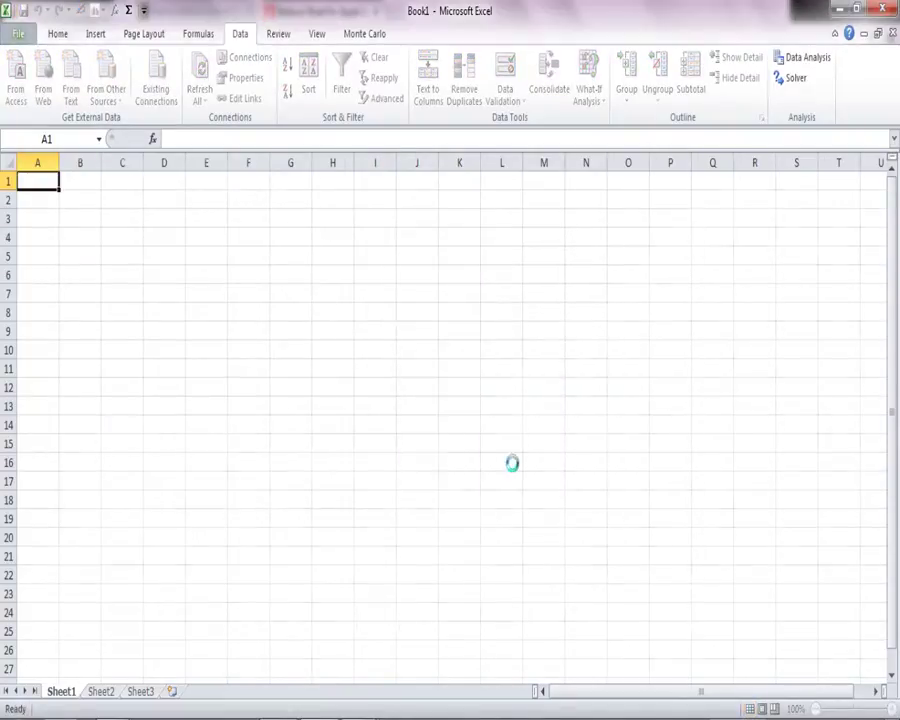
Step: Apply Accounting number format to balance-sheet columns B through F
click(678, 353)
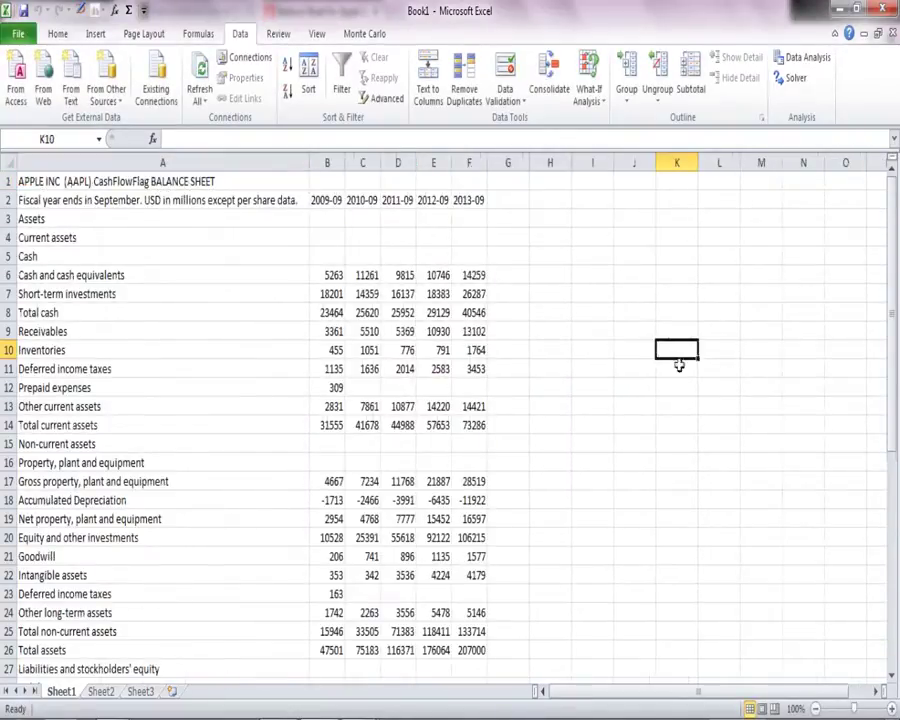
click(253, 436)
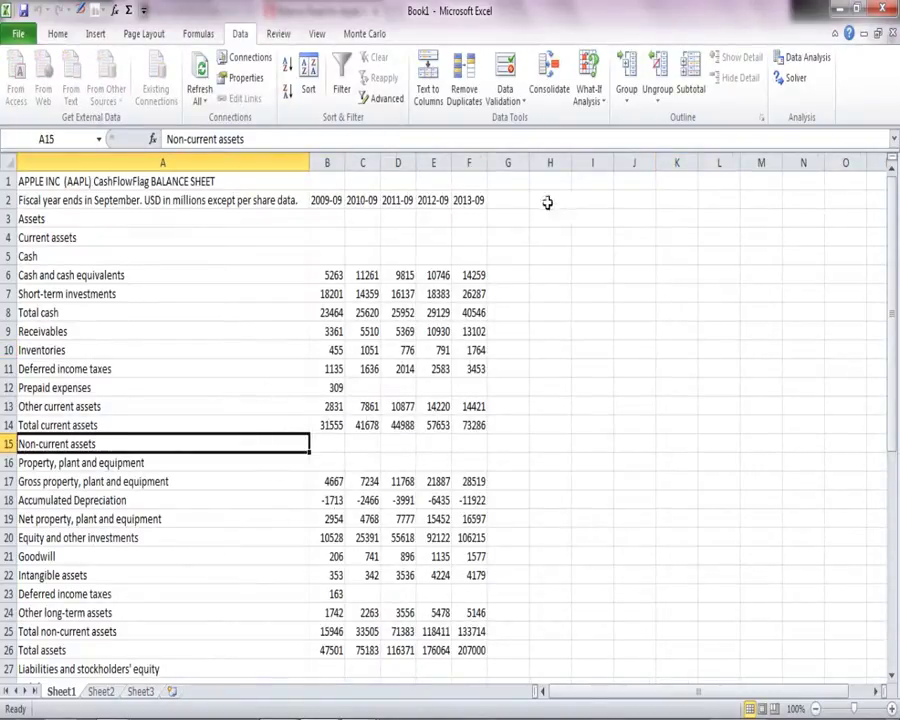
drag(325, 162, 468, 162)
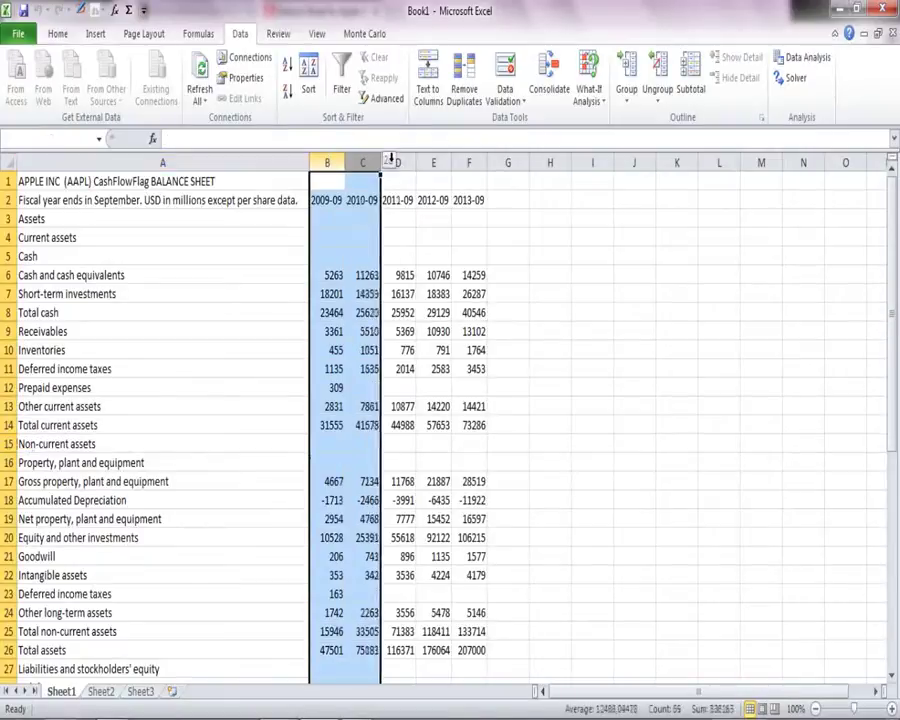
click(58, 33)
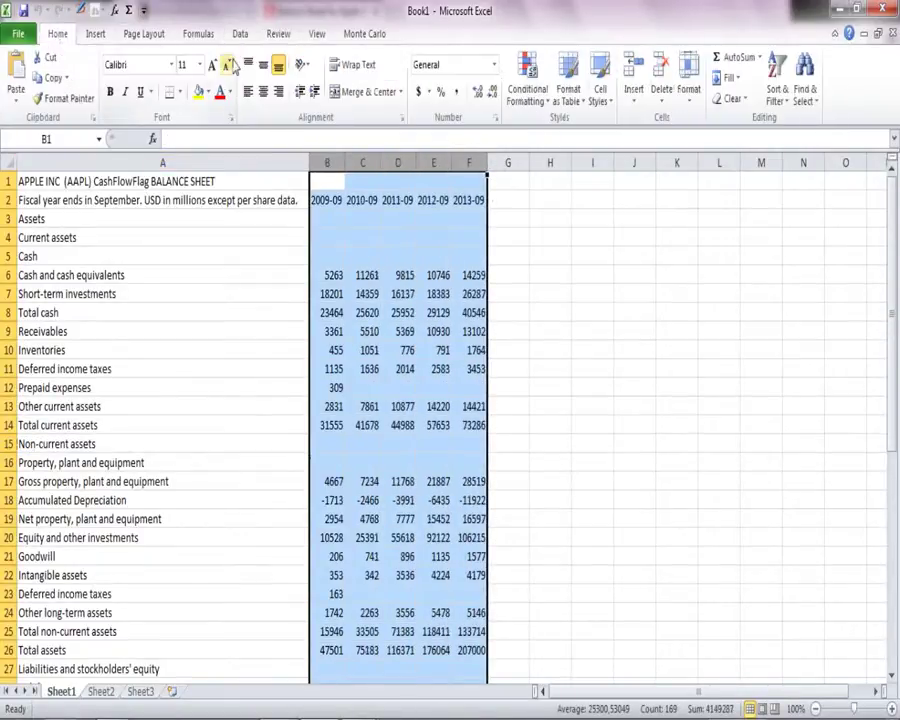
click(455, 93)
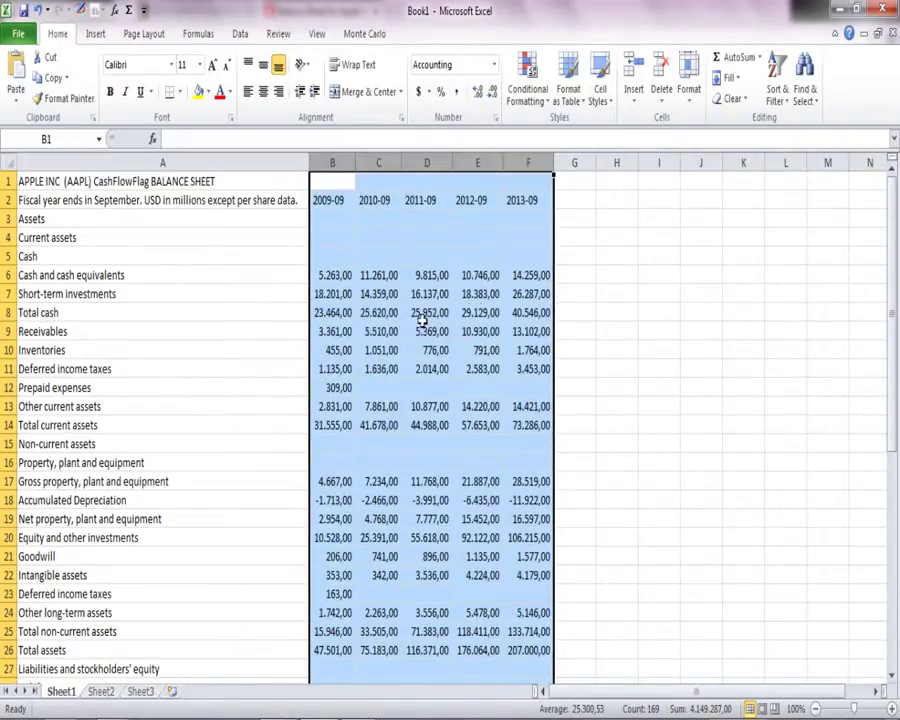
Step: Check Total current assets in E14 against the sum of E6 to E13
click(396, 407)
click(478, 407)
click(484, 422)
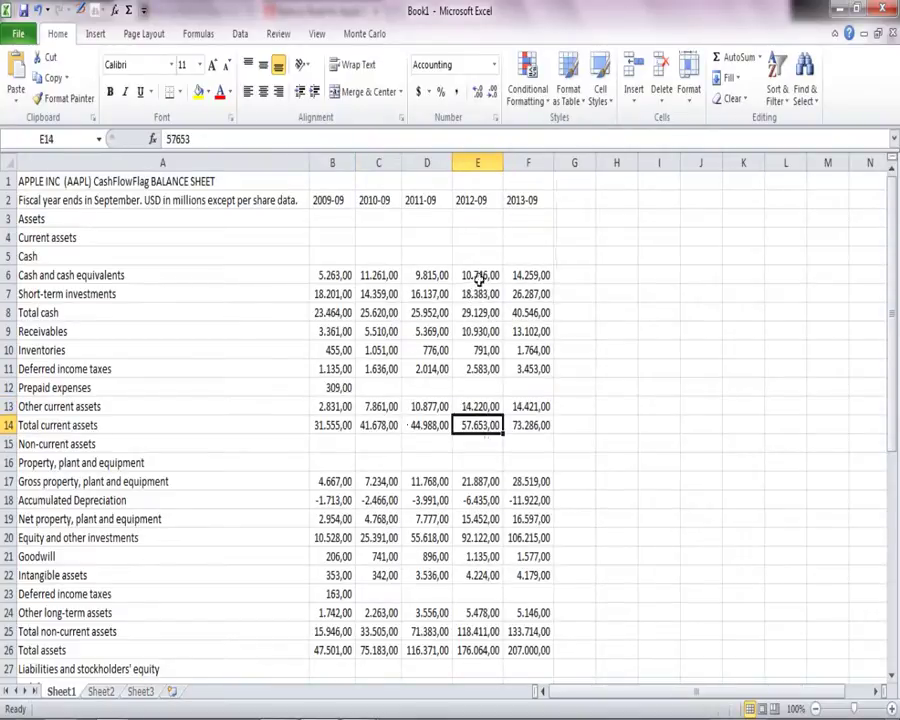
drag(480, 275, 480, 406)
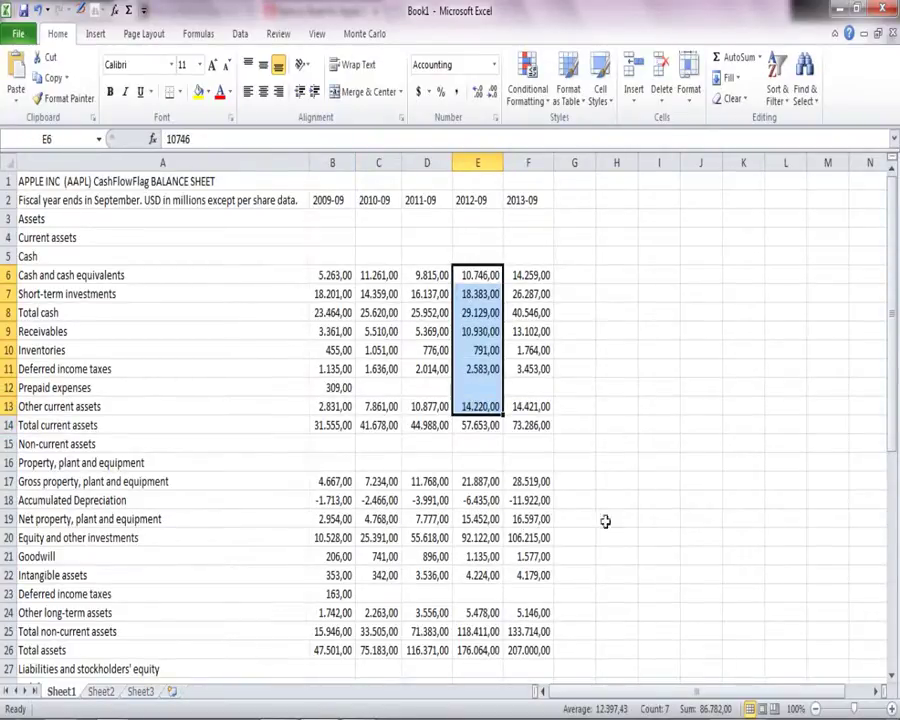
click(606, 408)
Step: On Sheet2, start a From Text import of AAPL Income Statement (1).csv
click(100, 691)
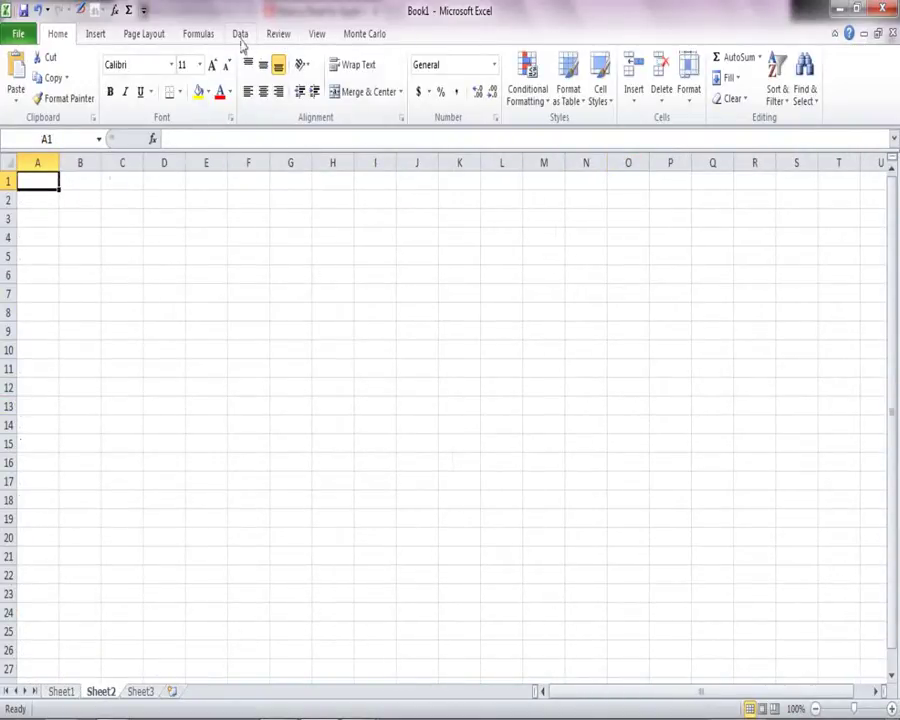
click(241, 37)
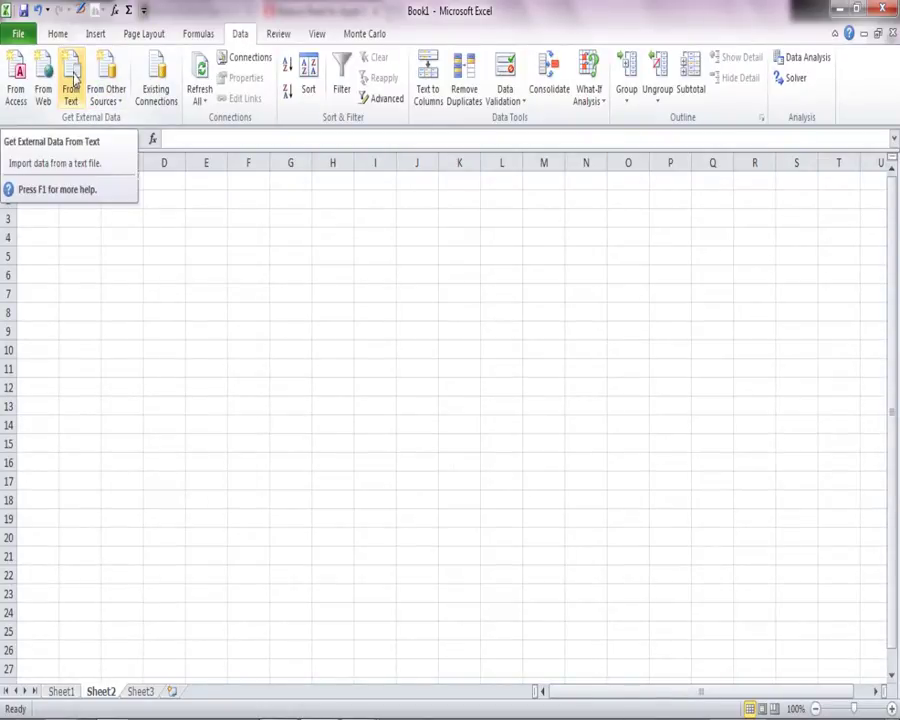
click(74, 80)
click(180, 149)
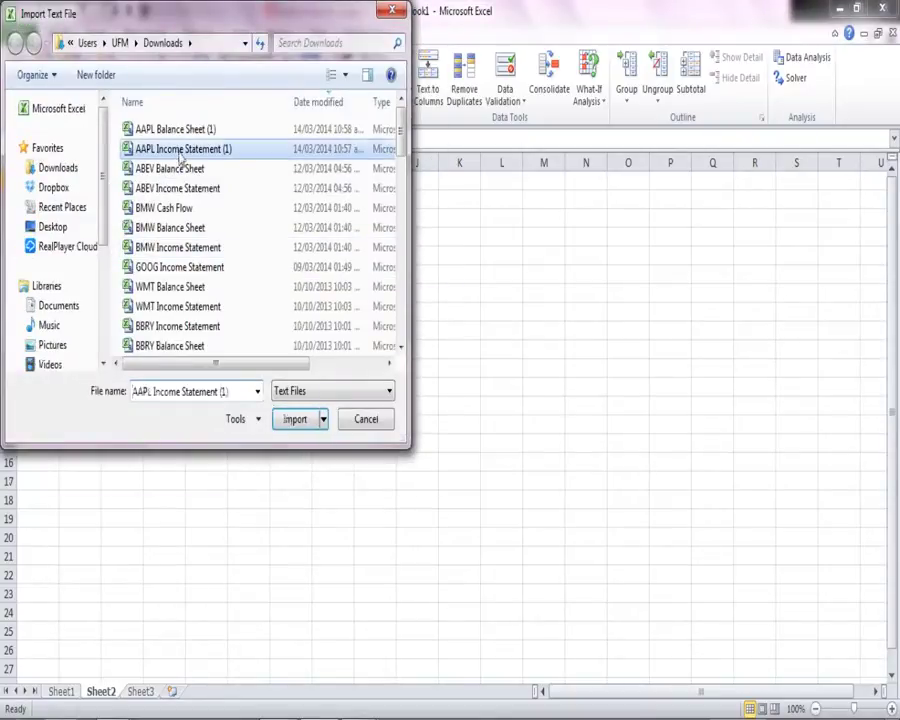
click(295, 419)
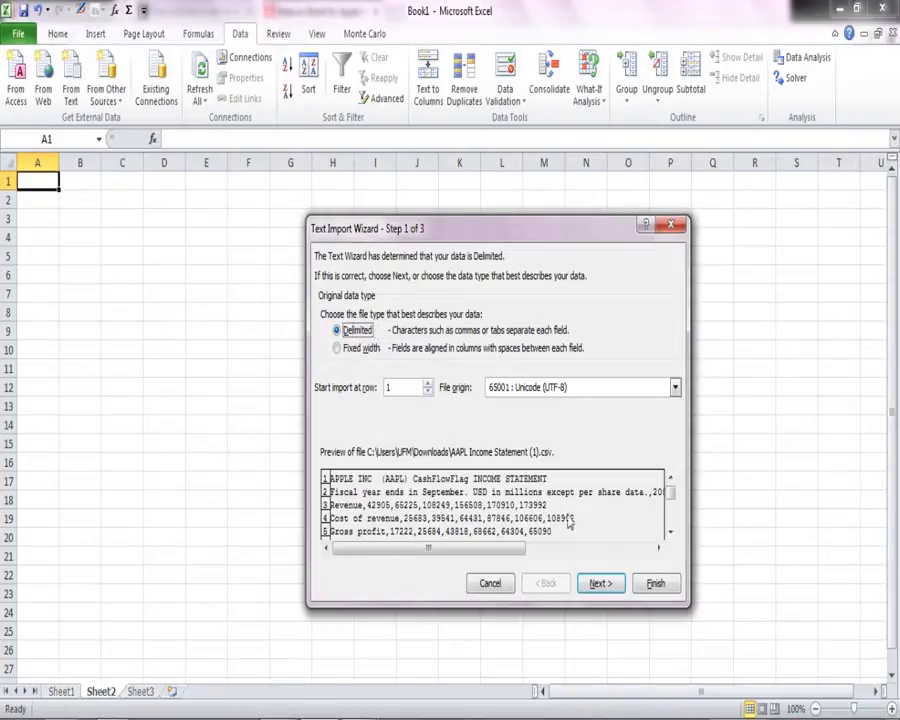
Step: Make the income-statement import comma-delimited and advance to step 3
click(604, 585)
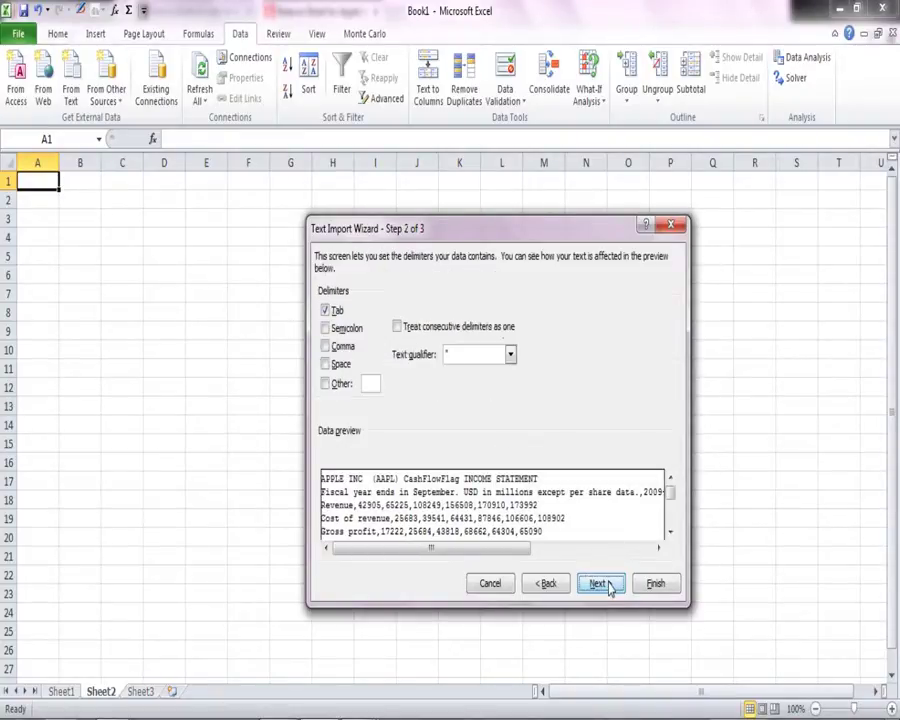
click(343, 346)
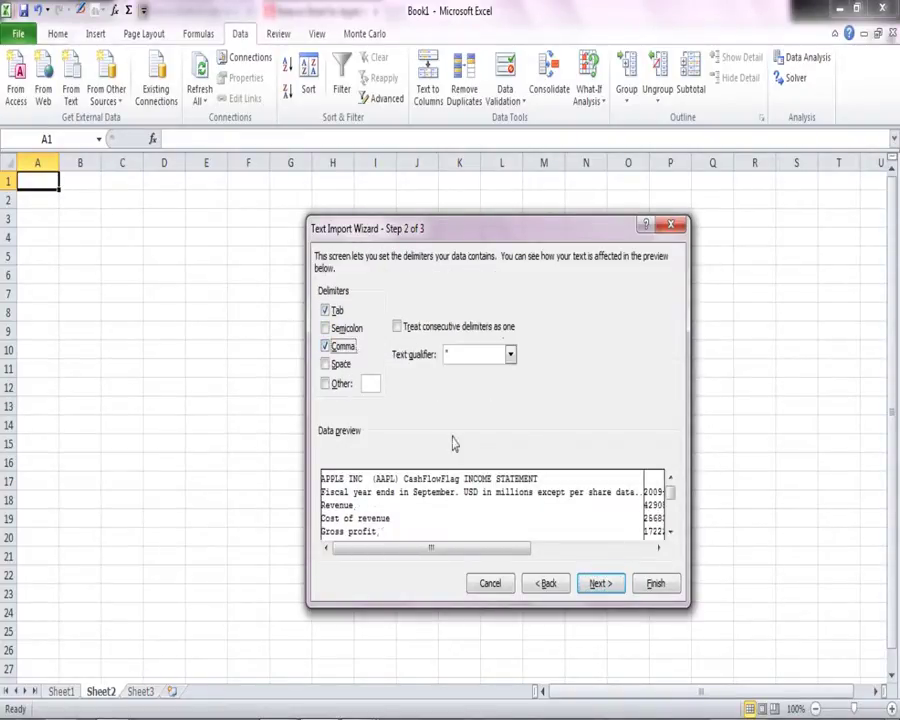
click(599, 585)
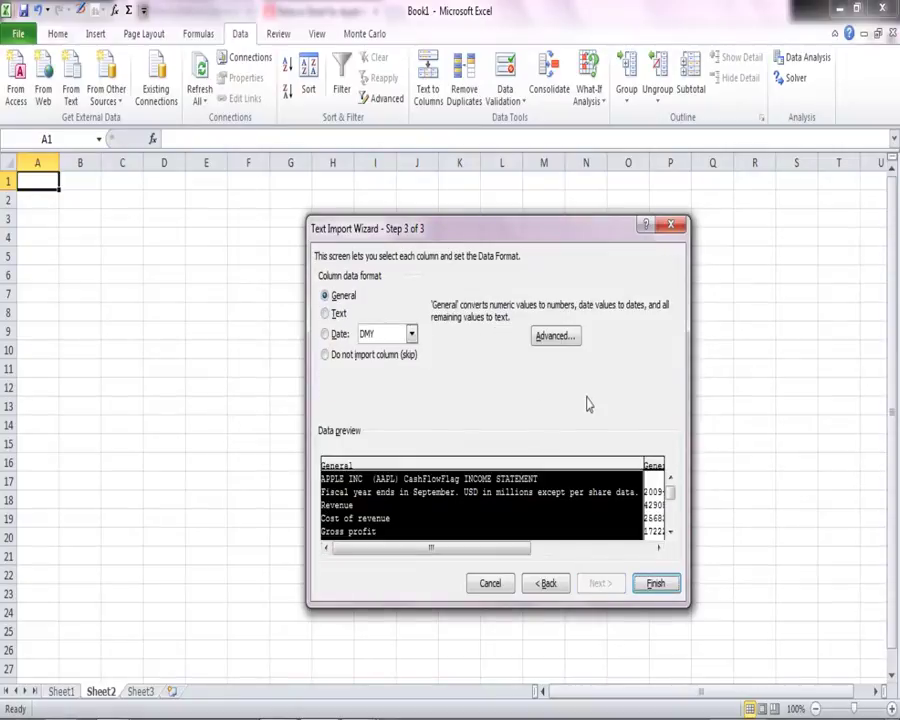
Step: Set the decimal separator to a period, choose a thousands separator, and finish the import
click(553, 336)
click(527, 373)
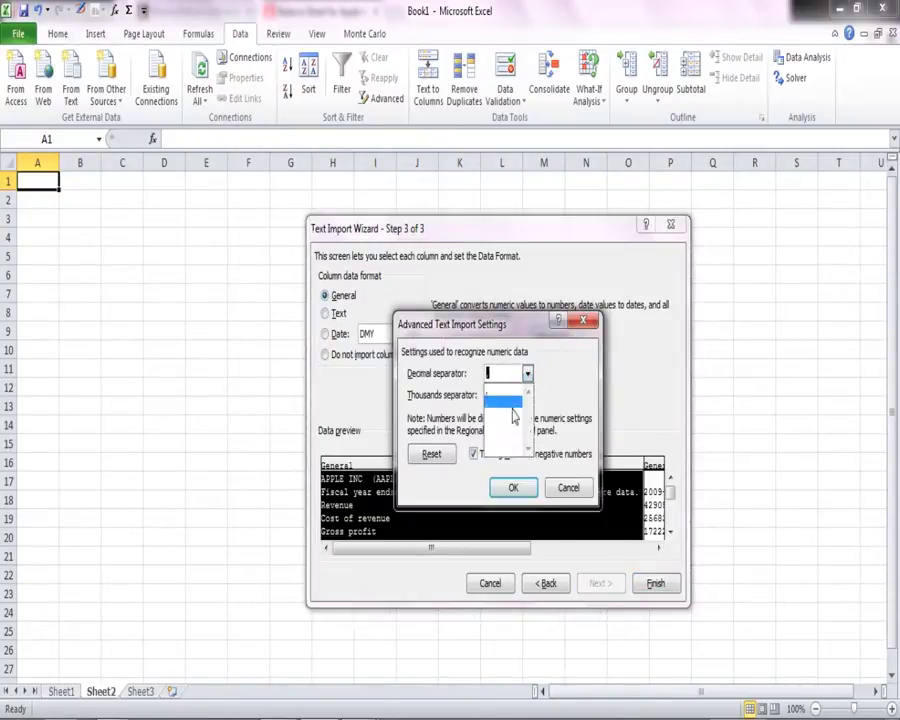
click(512, 410)
click(527, 395)
click(512, 418)
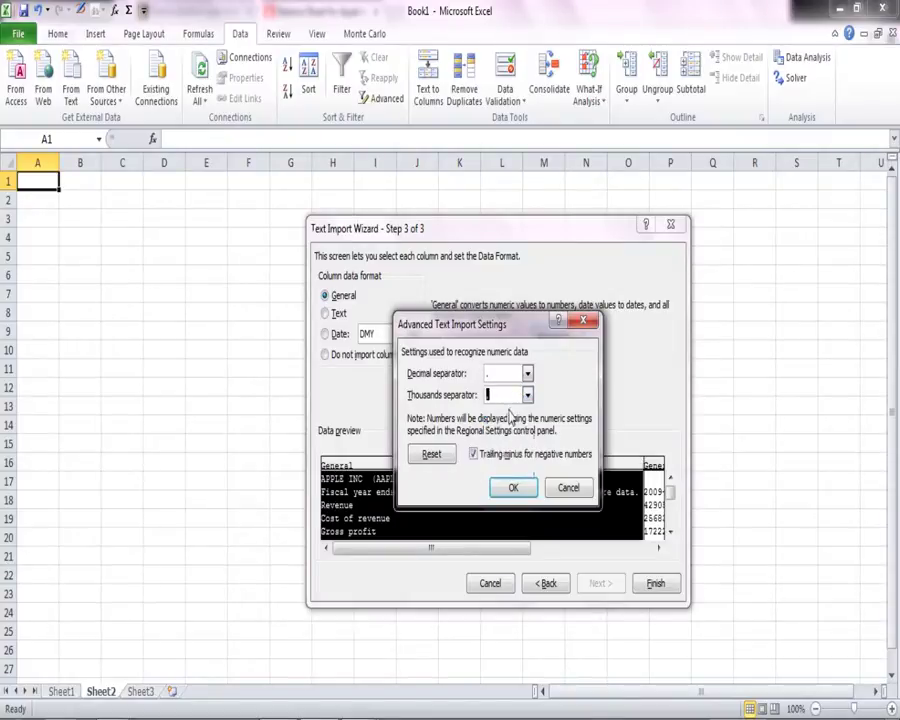
click(513, 487)
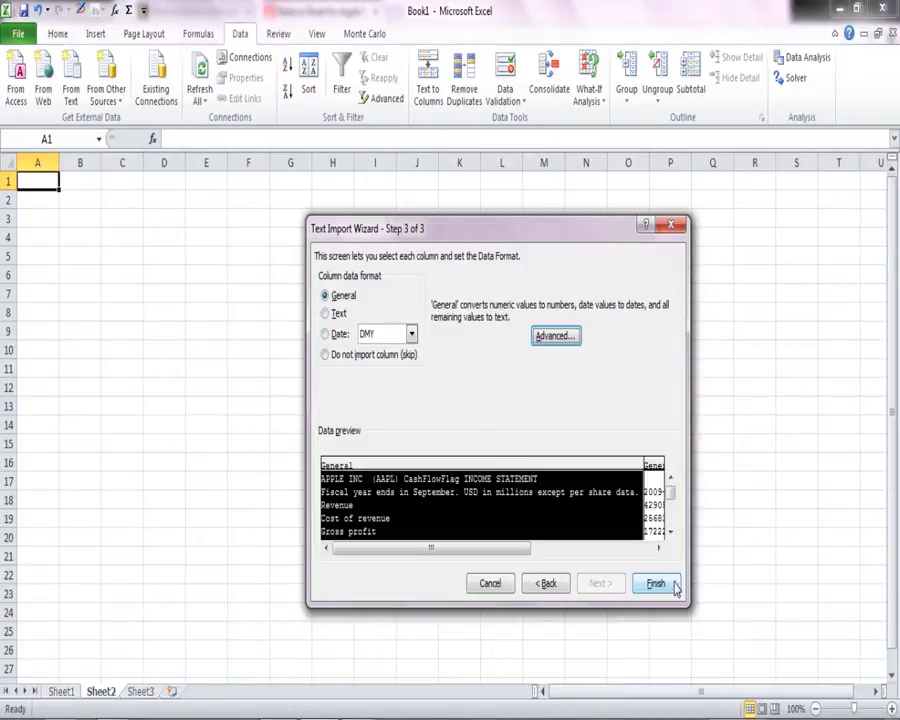
click(676, 589)
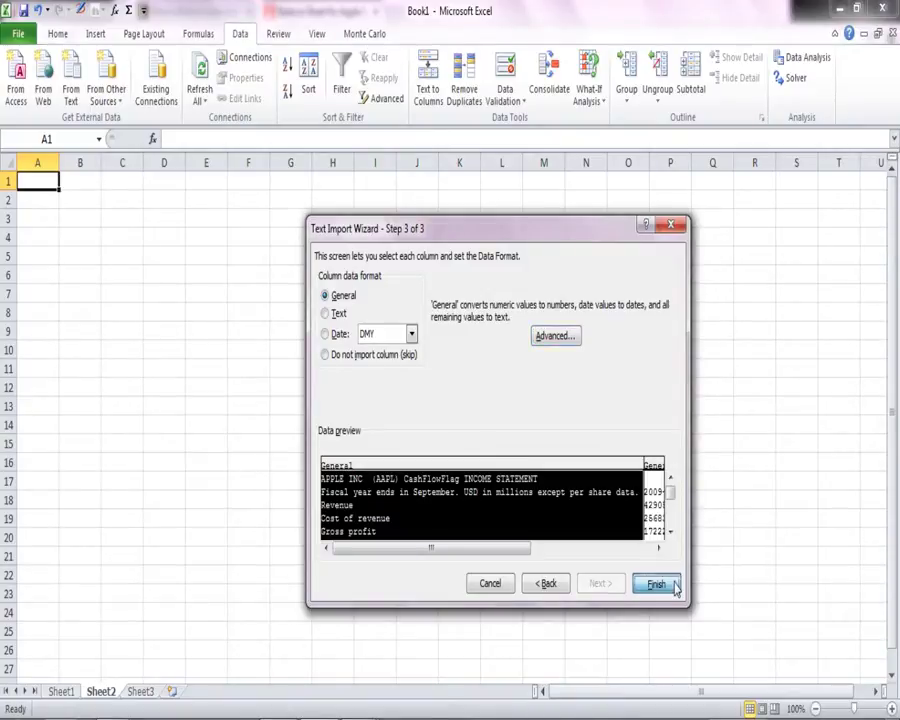
Step: Place the income data in Sheet2, format columns B–H as $ Accounting, and check D10
click(508, 465)
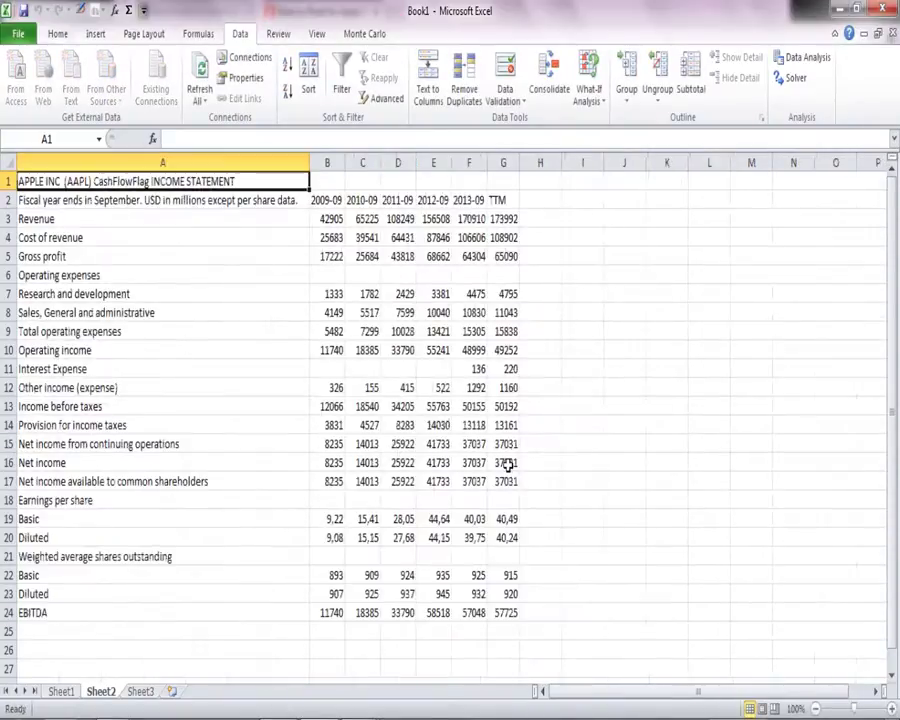
click(612, 463)
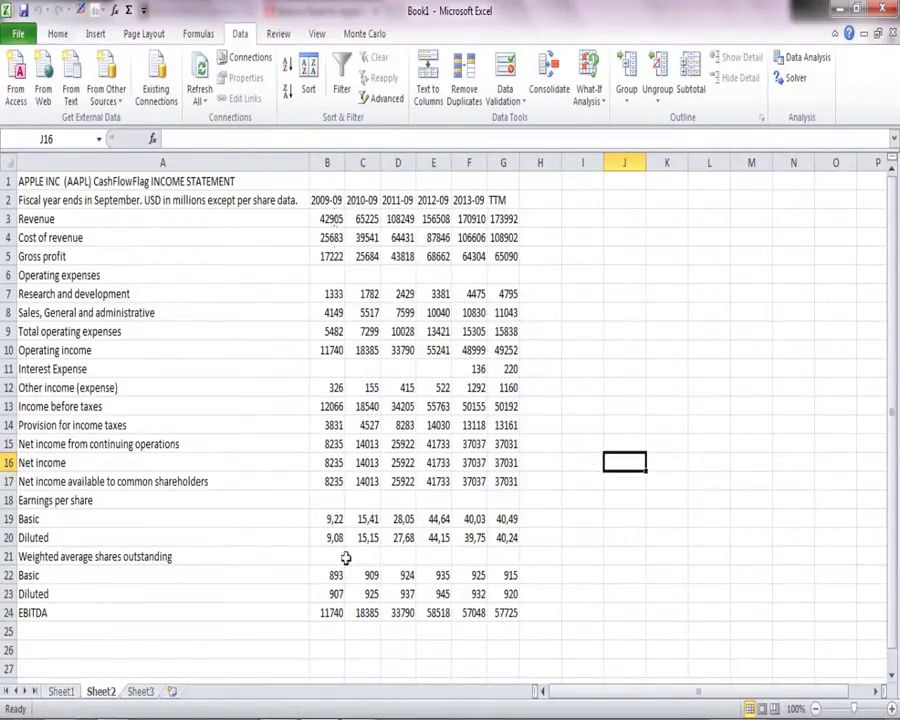
drag(327, 162, 517, 170)
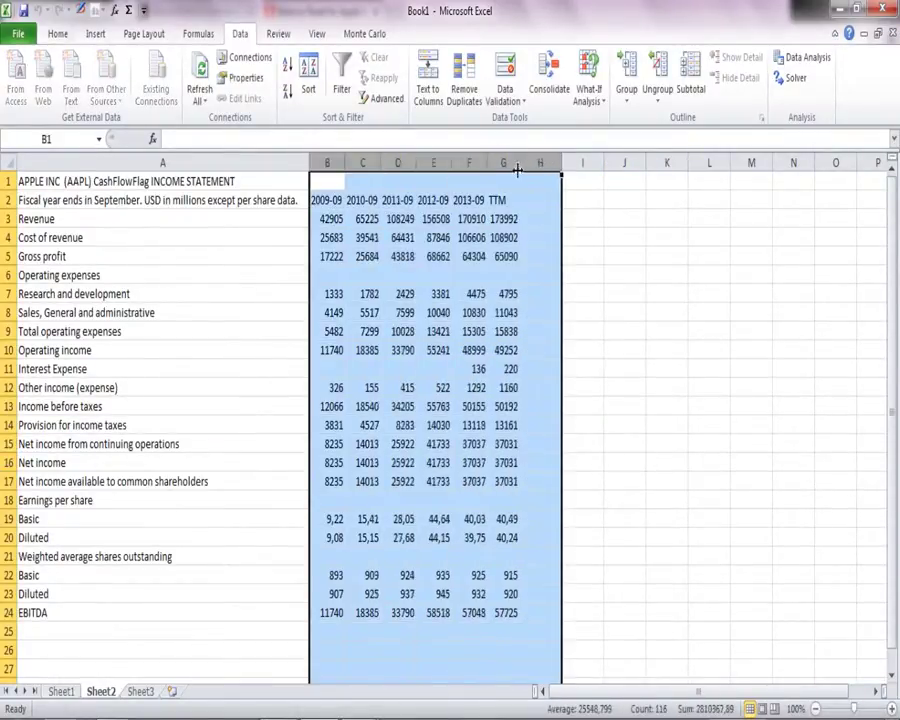
click(58, 33)
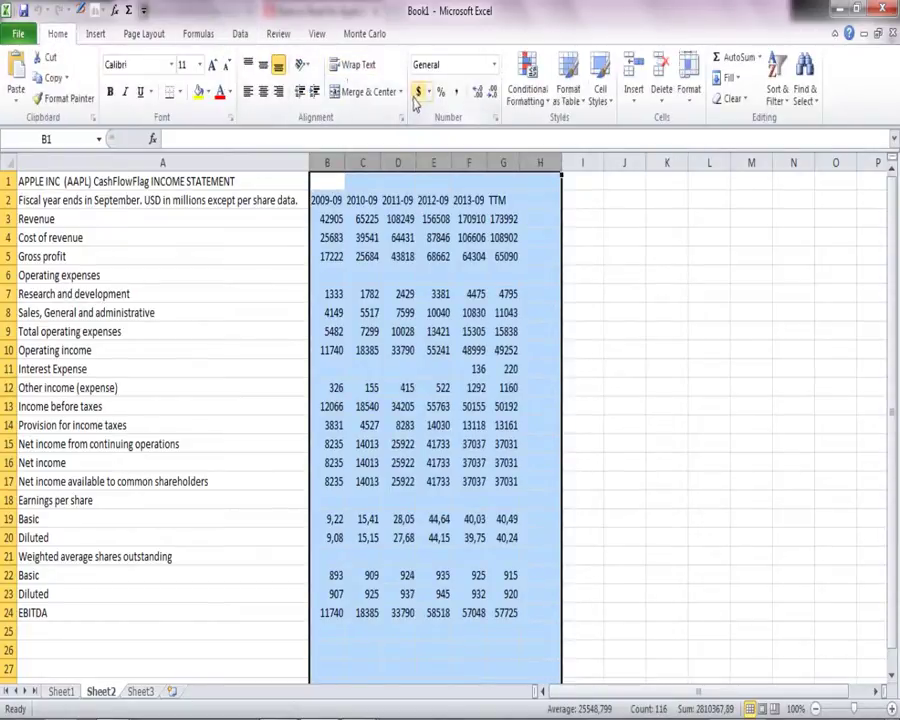
click(418, 92)
click(568, 425)
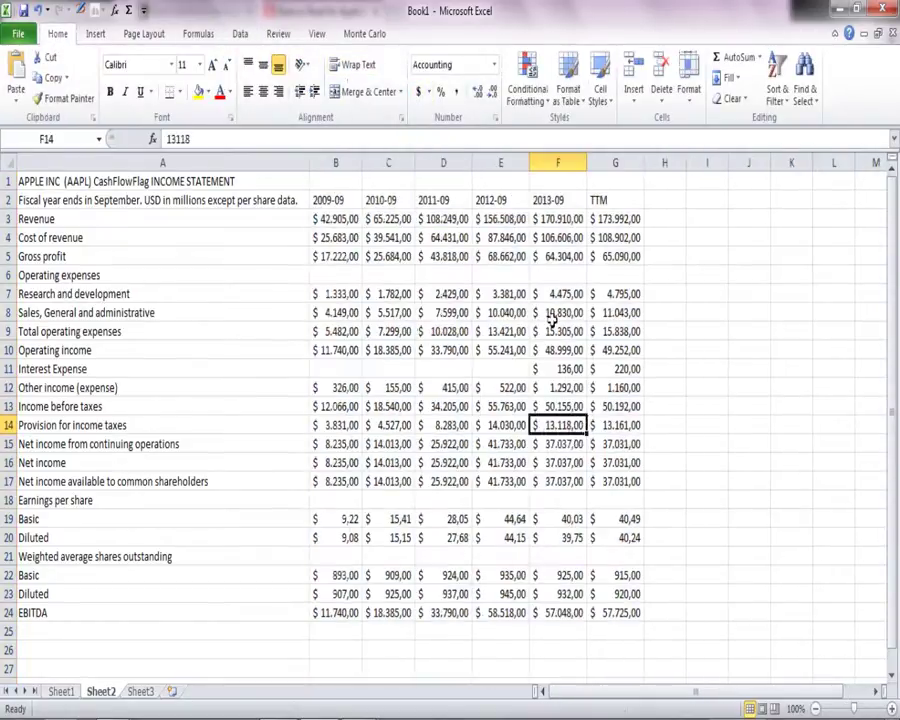
click(443, 350)
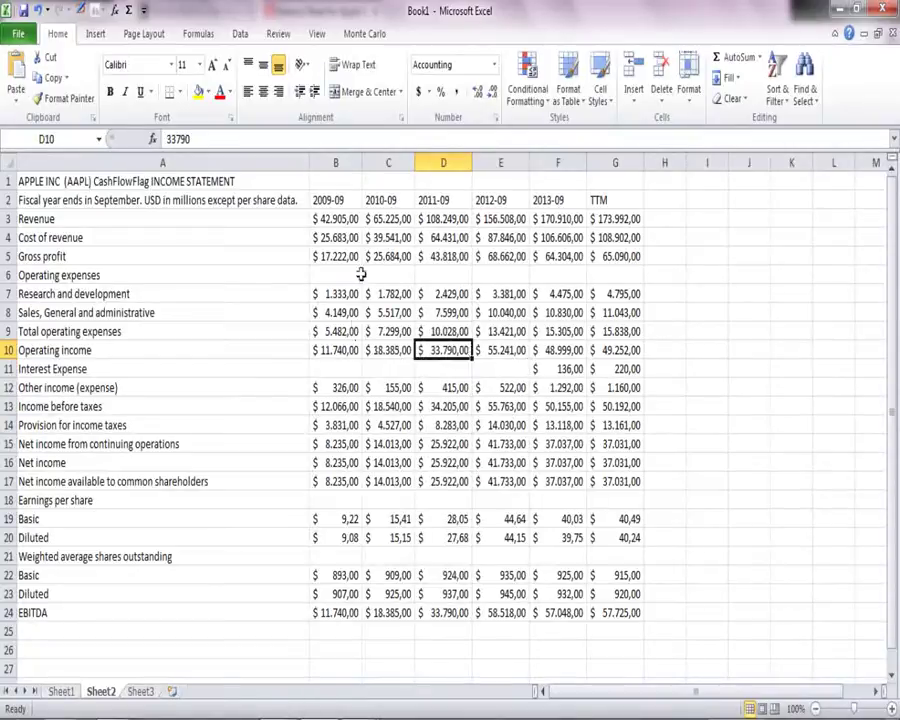